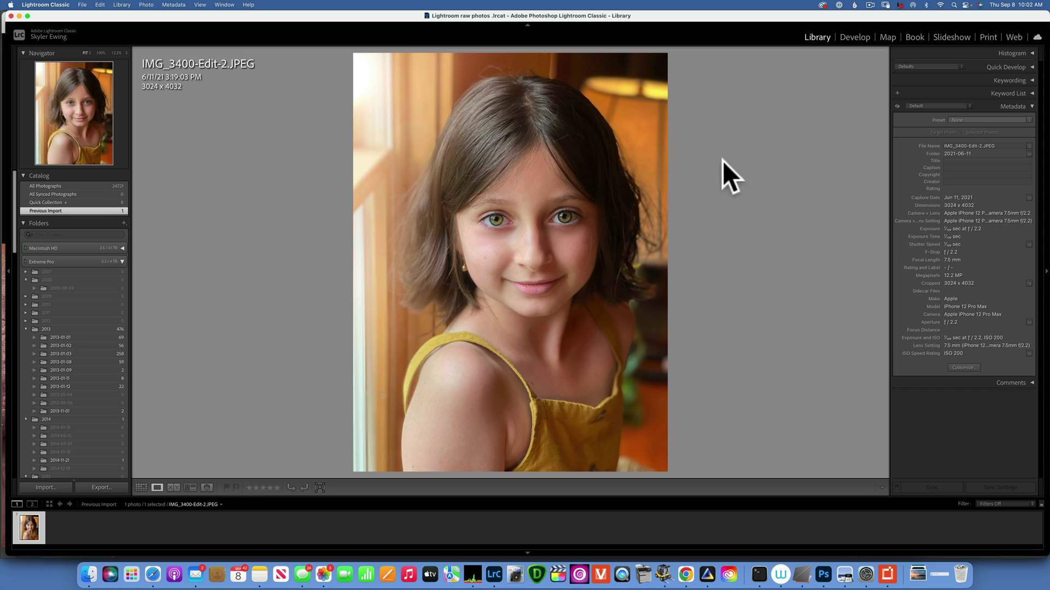
# Send an edited copy of the portrait, with Lightroom adjustments, to Topaz Gigapixel AI via Photo > Edit In
pyautogui.click(147, 4)
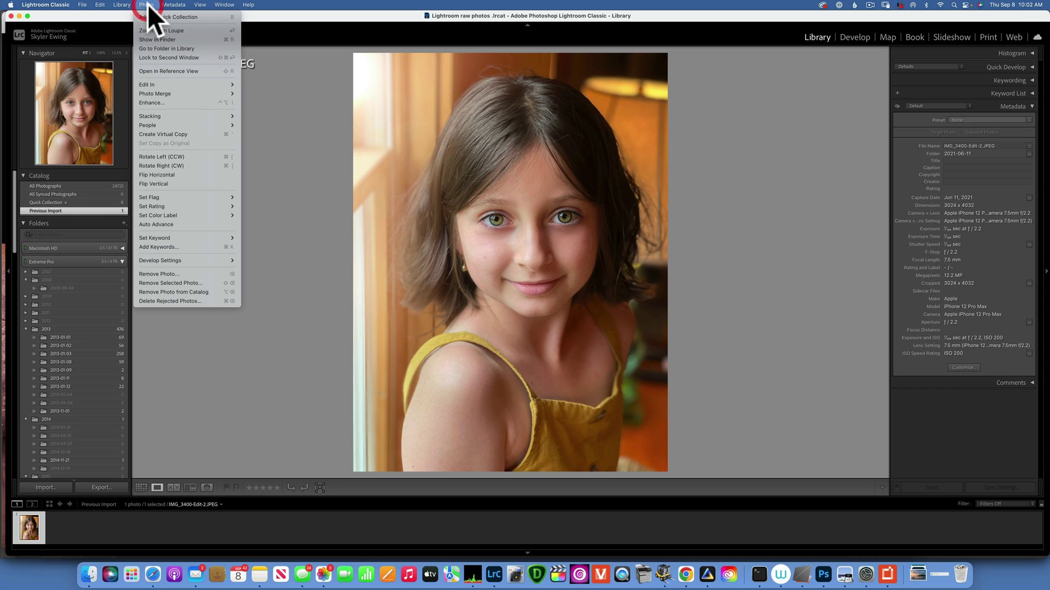
pyautogui.moveTo(176, 120)
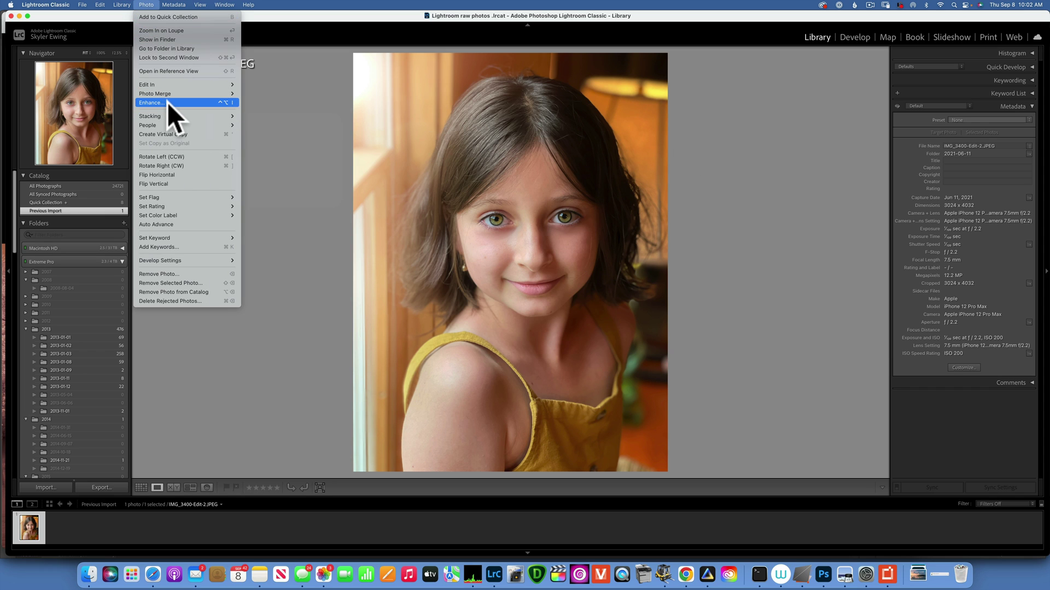
pyautogui.click(742, 261)
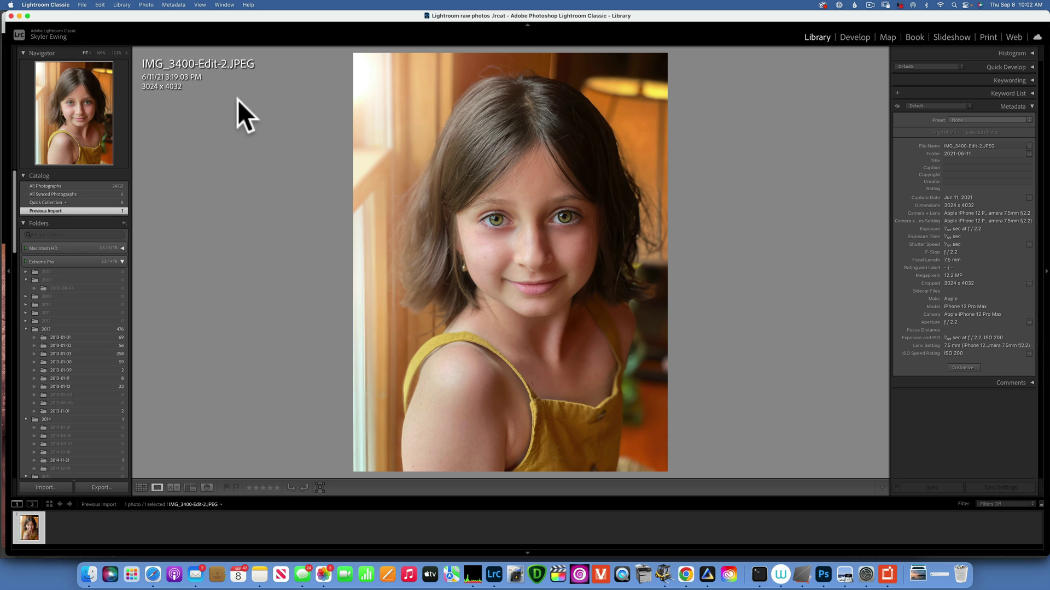
pyautogui.click(145, 4)
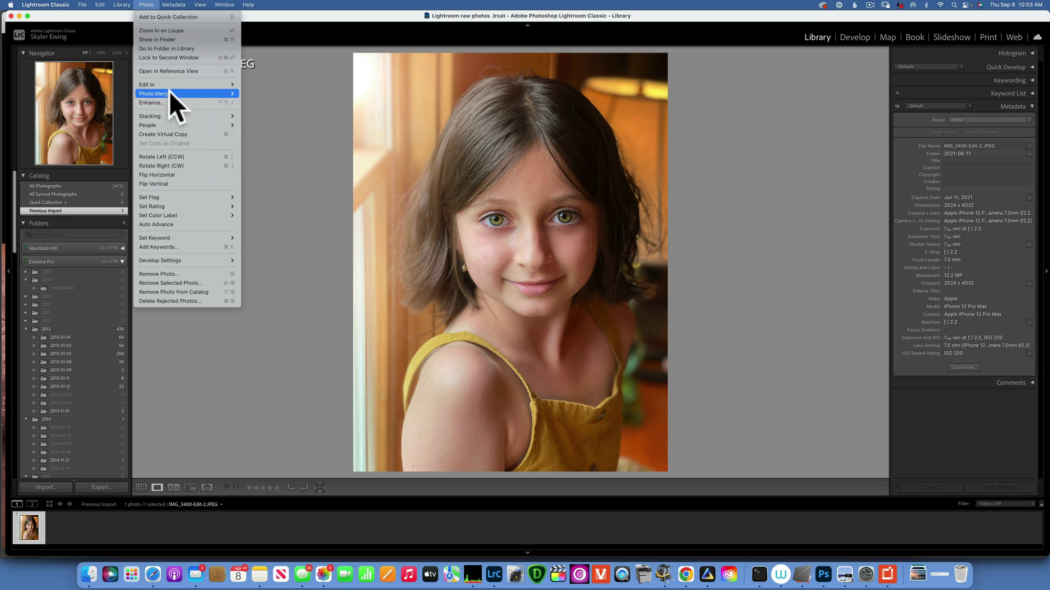
pyautogui.moveTo(182, 83)
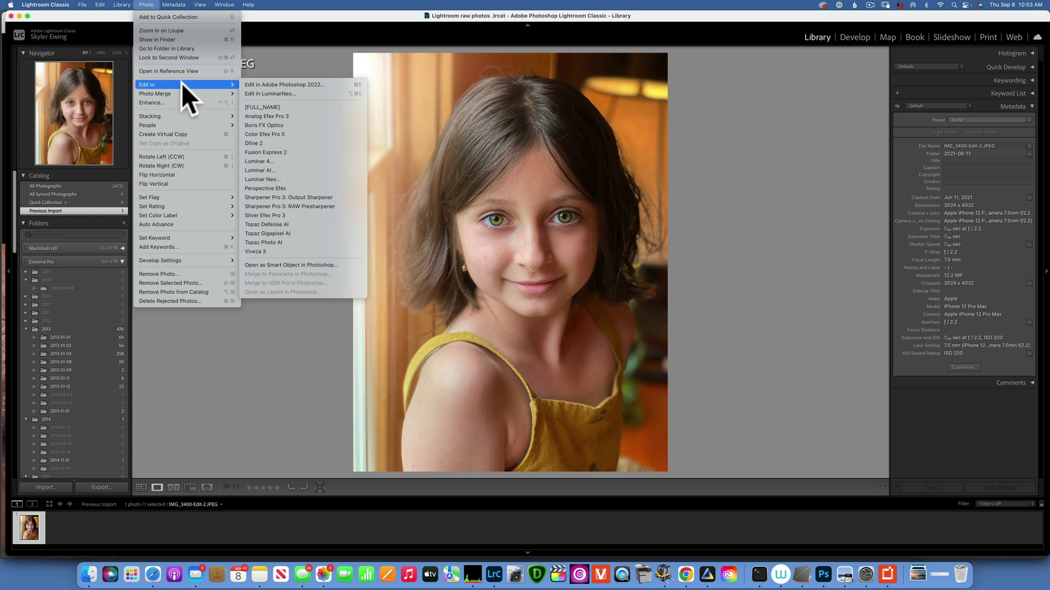
pyautogui.click(285, 233)
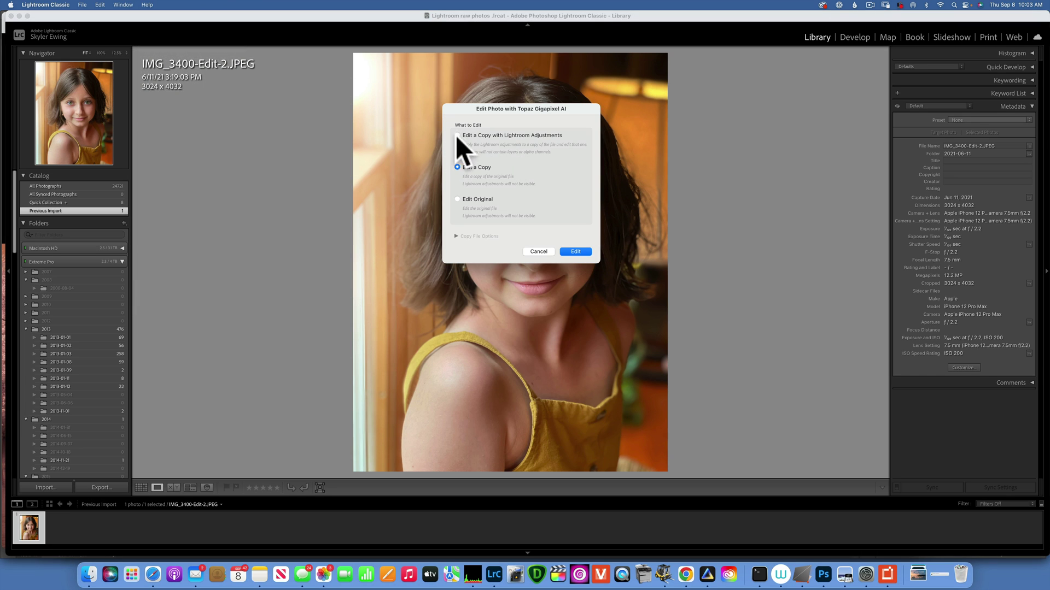
pyautogui.click(457, 135)
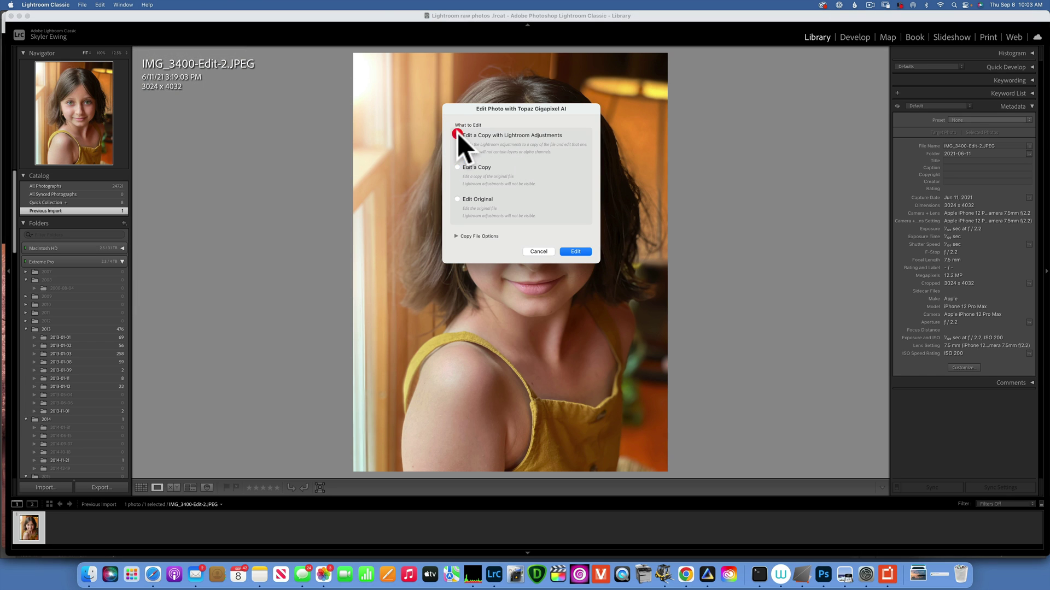
pyautogui.click(575, 252)
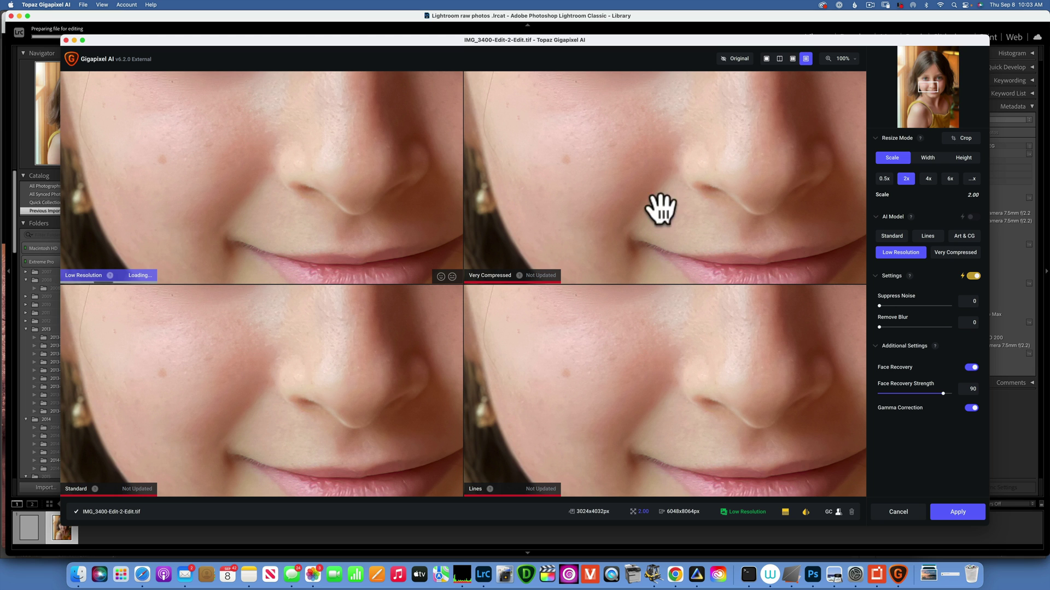
# Compare Gigapixel models on the eyes, then apply the 2x Low Resolution upscale to 6048×8064
pyautogui.moveTo(923, 85); pyautogui.dragTo(924, 79)
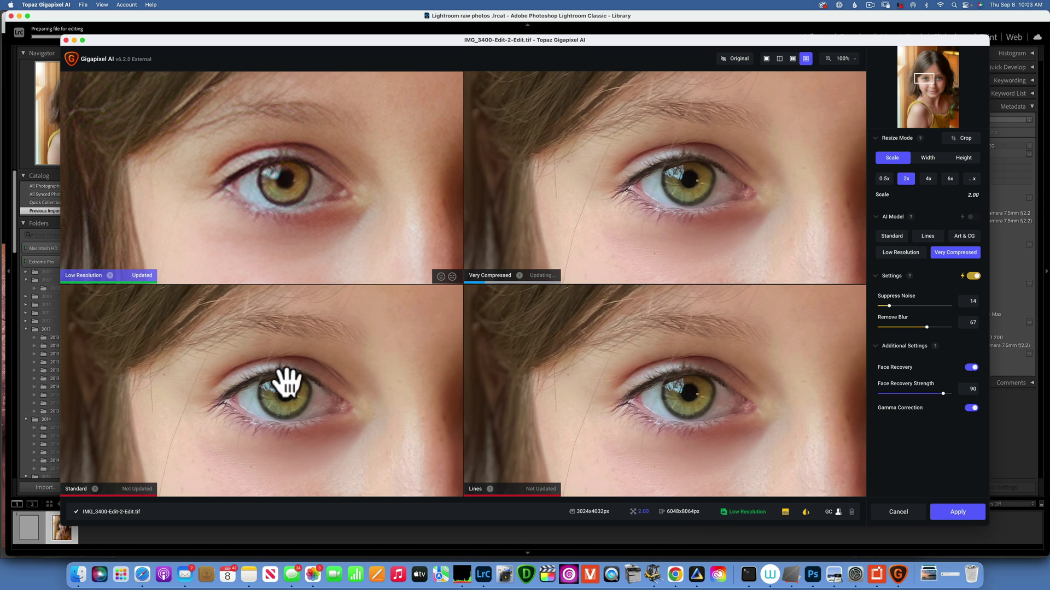
pyautogui.click(525, 186)
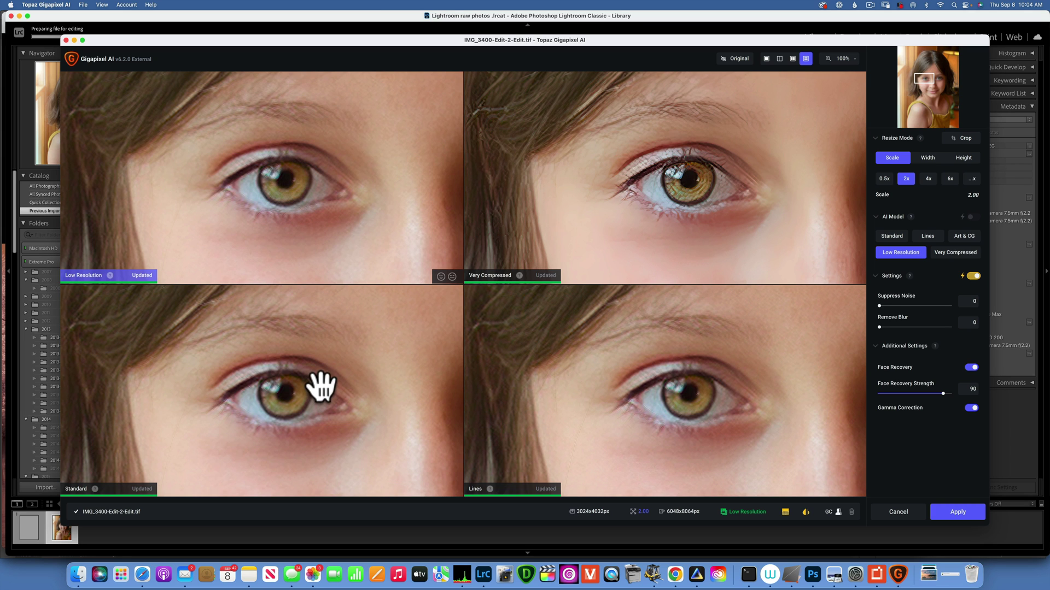
pyautogui.click(309, 215)
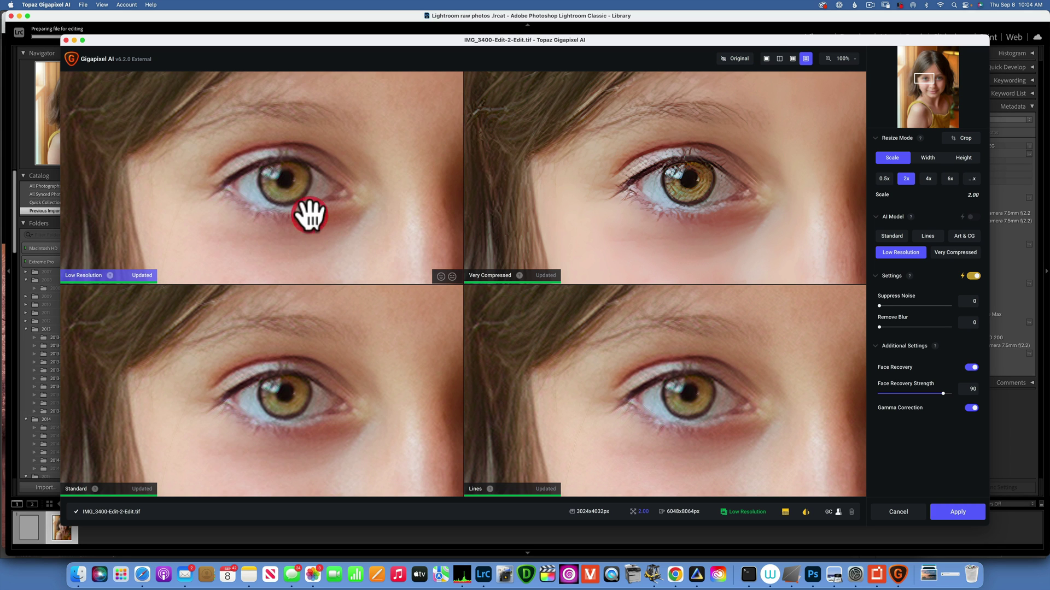
pyautogui.click(310, 216)
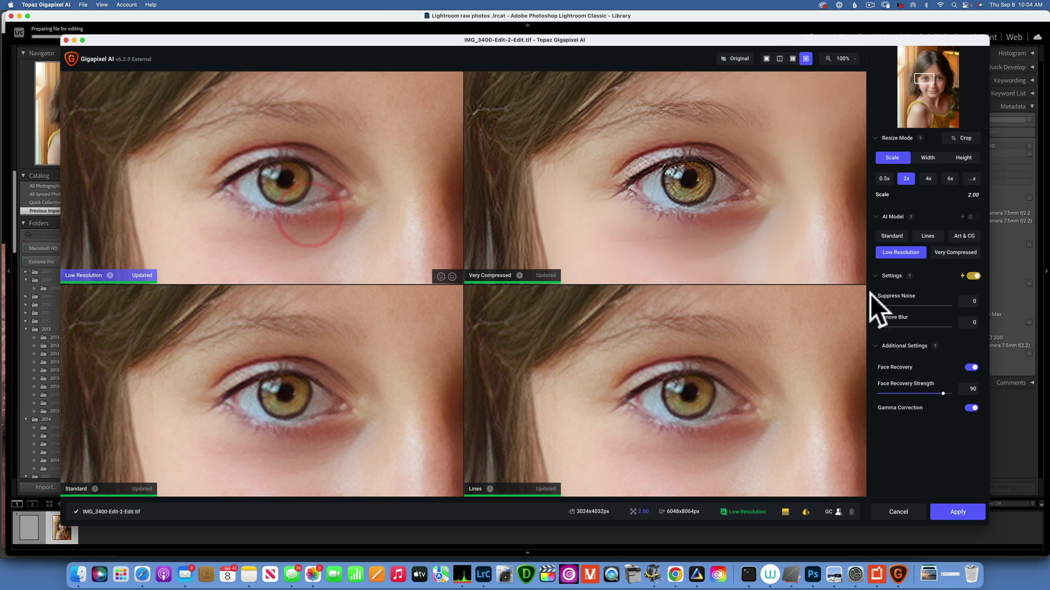
pyautogui.click(961, 516)
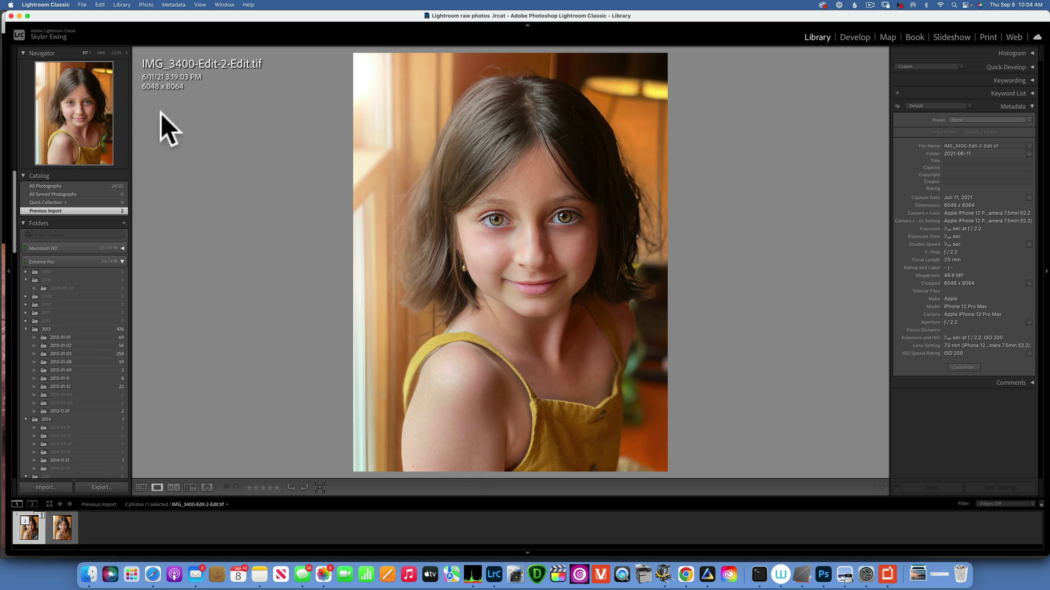
# Select the original IMG_3400-Edit-2.JPEG together with the 6048×8064 upscaled TIFF
pyautogui.click(64, 528)
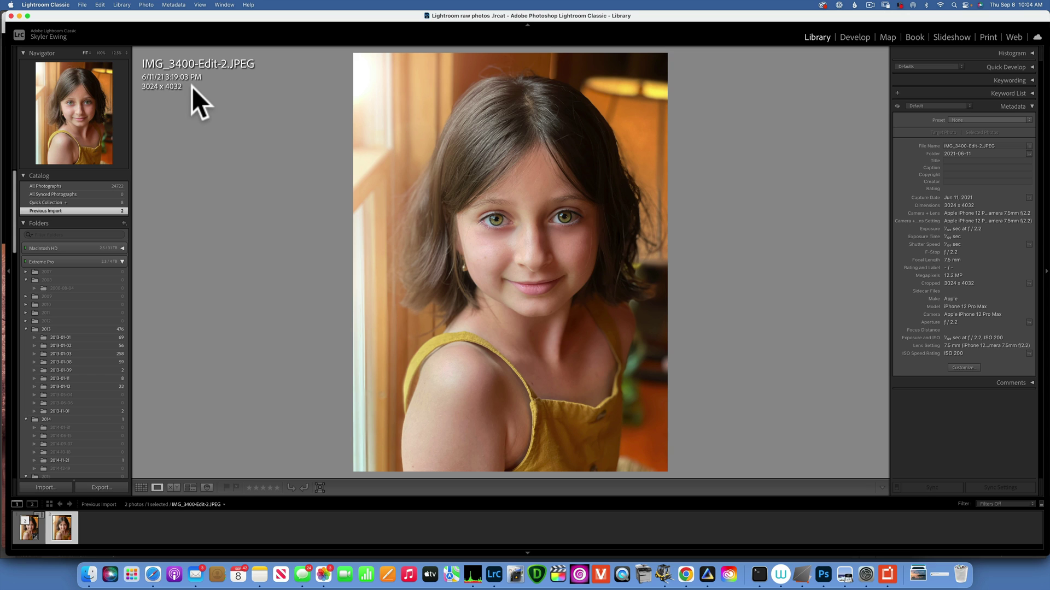
pyautogui.keyDown('super'); pyautogui.click(28, 528); pyautogui.keyUp('super')
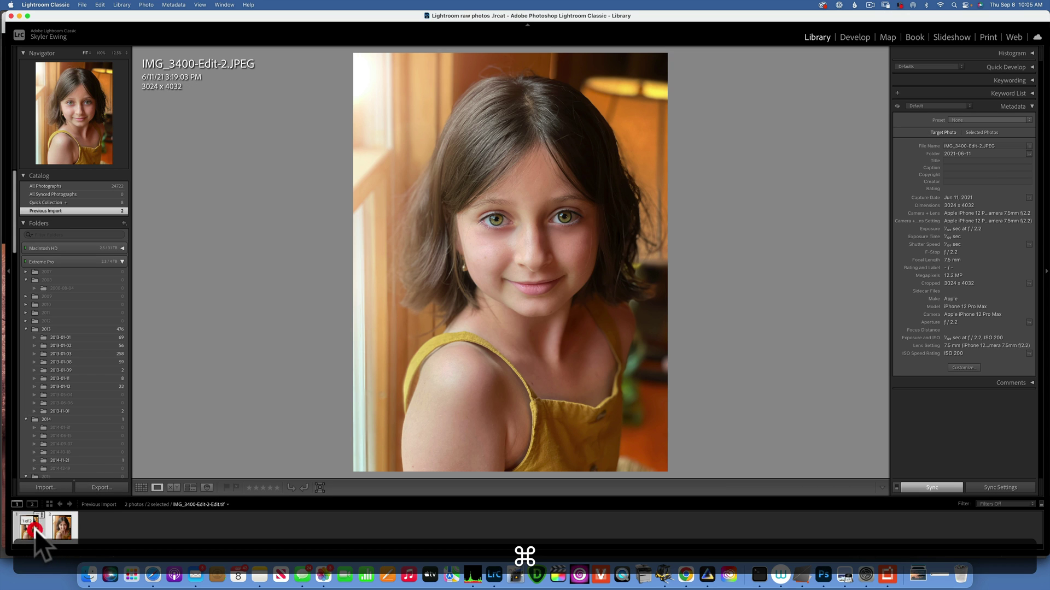
# View the JPEG and TIFF side by side at 100% on the eyes, then return to fitted Loupe view
pyautogui.click(173, 486)
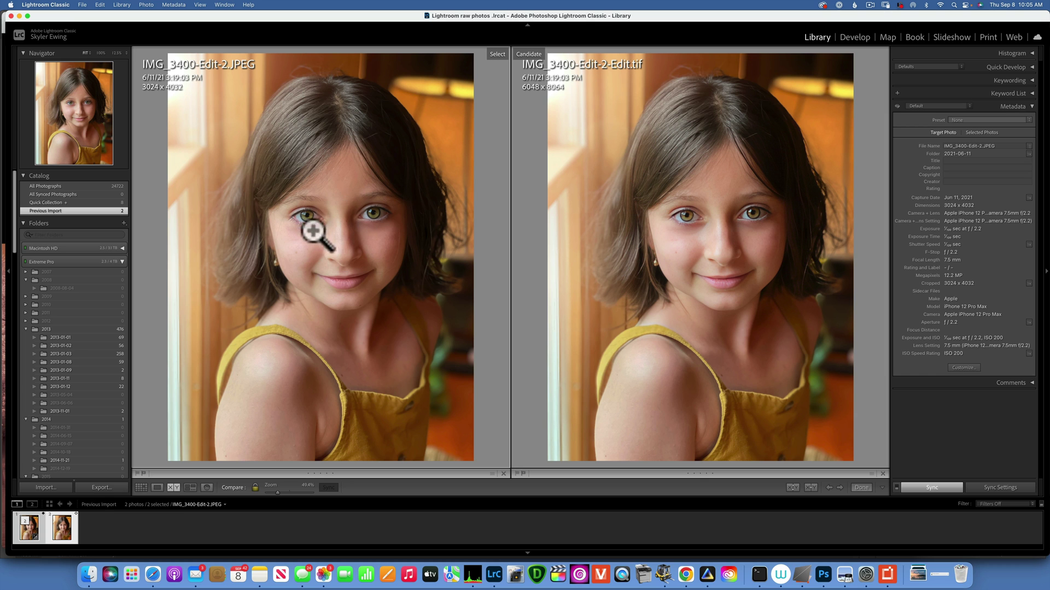
pyautogui.click(101, 52)
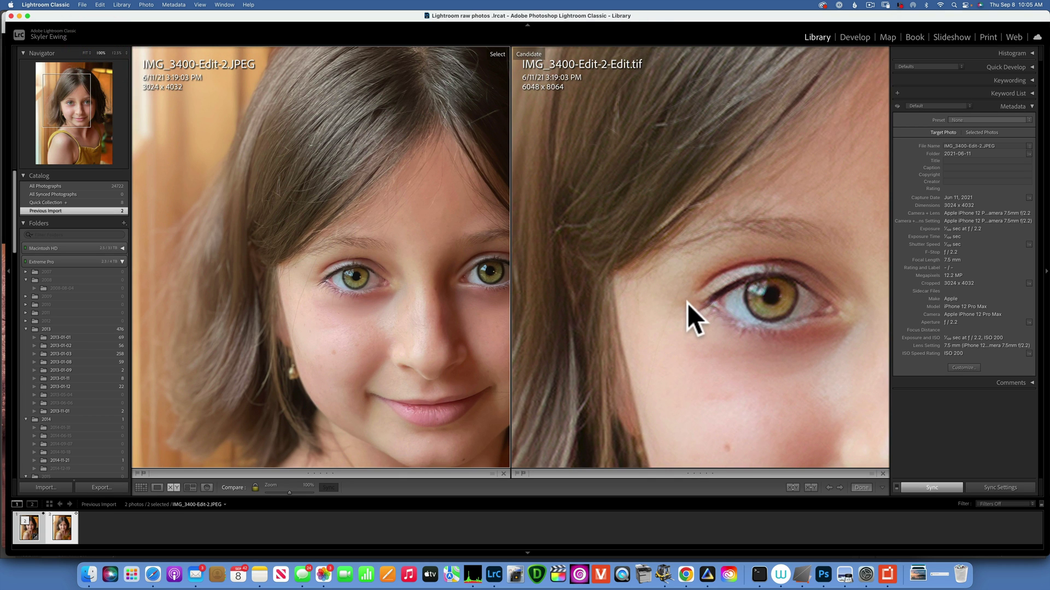
pyautogui.click(675, 293)
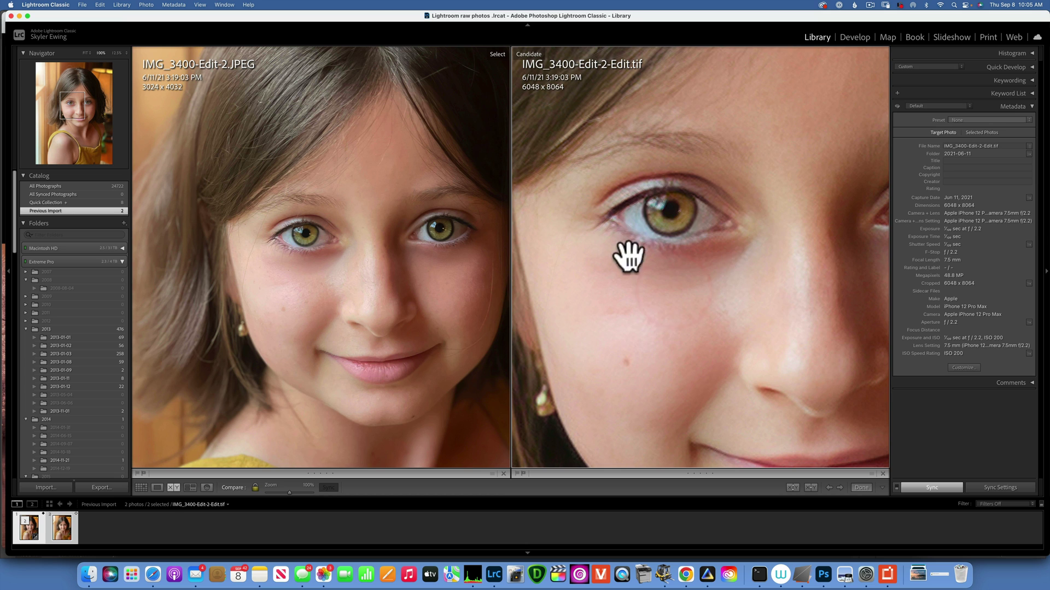
pyautogui.moveTo(668, 265); pyautogui.dragTo(748, 260)
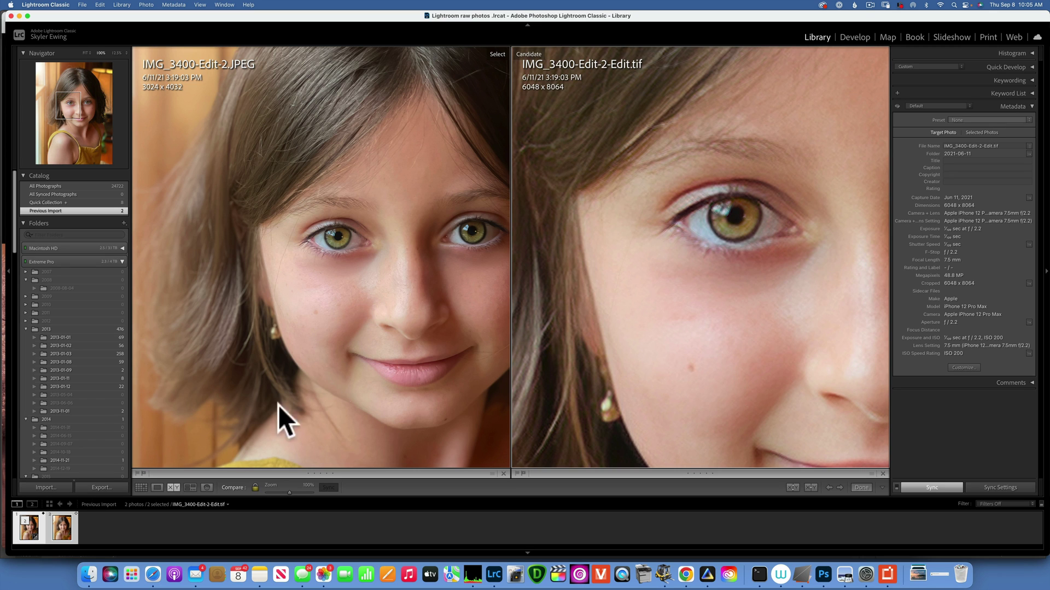
pyautogui.click(157, 487)
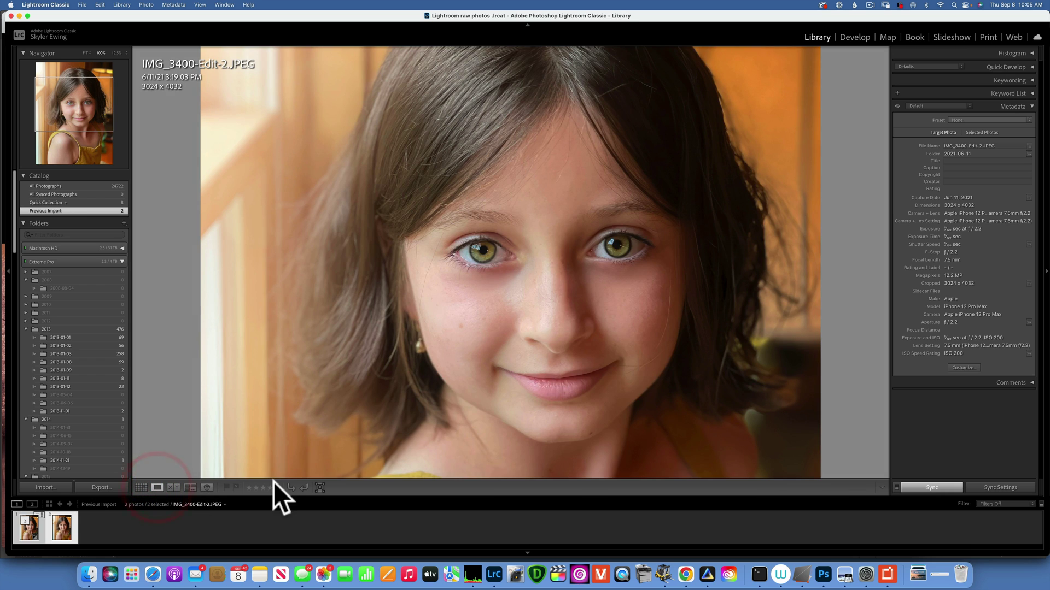
pyautogui.click(185, 418)
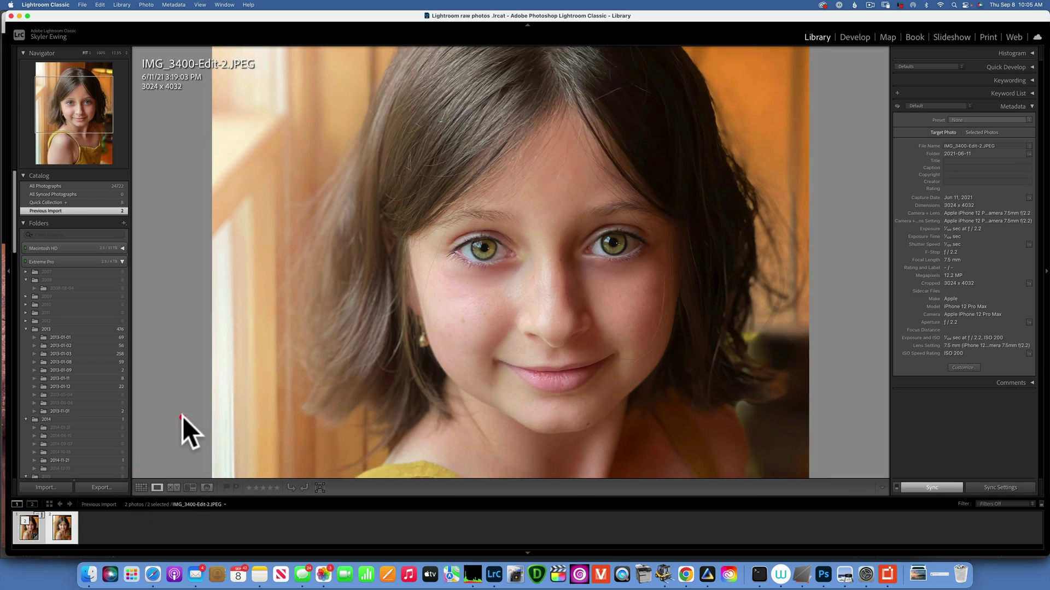
# Clear the selection and view the upscaled TIFF, then the original JPEG, on their own
pyautogui.click(116, 526)
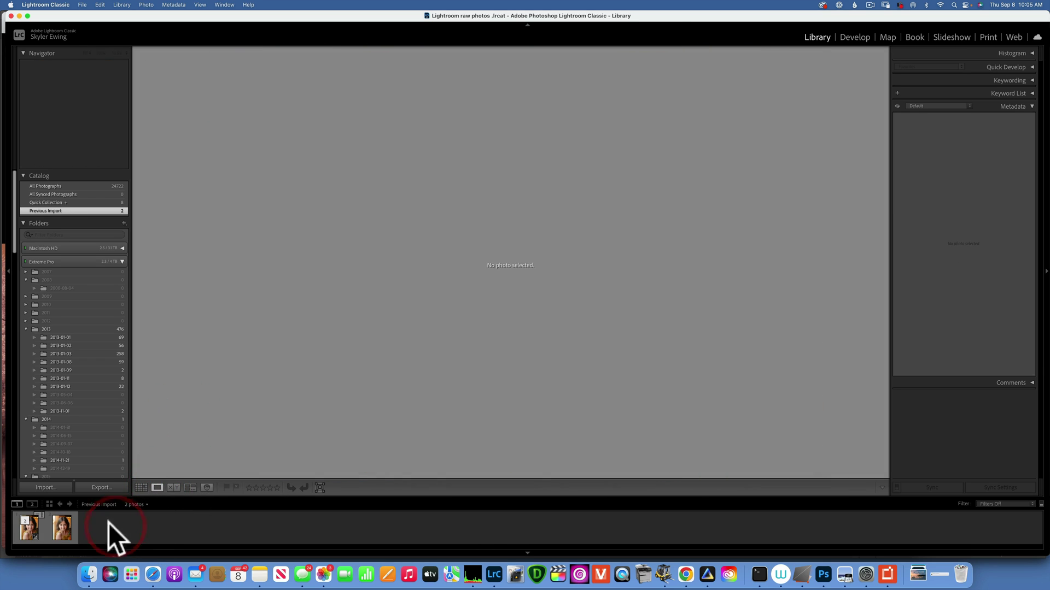
pyautogui.click(22, 527)
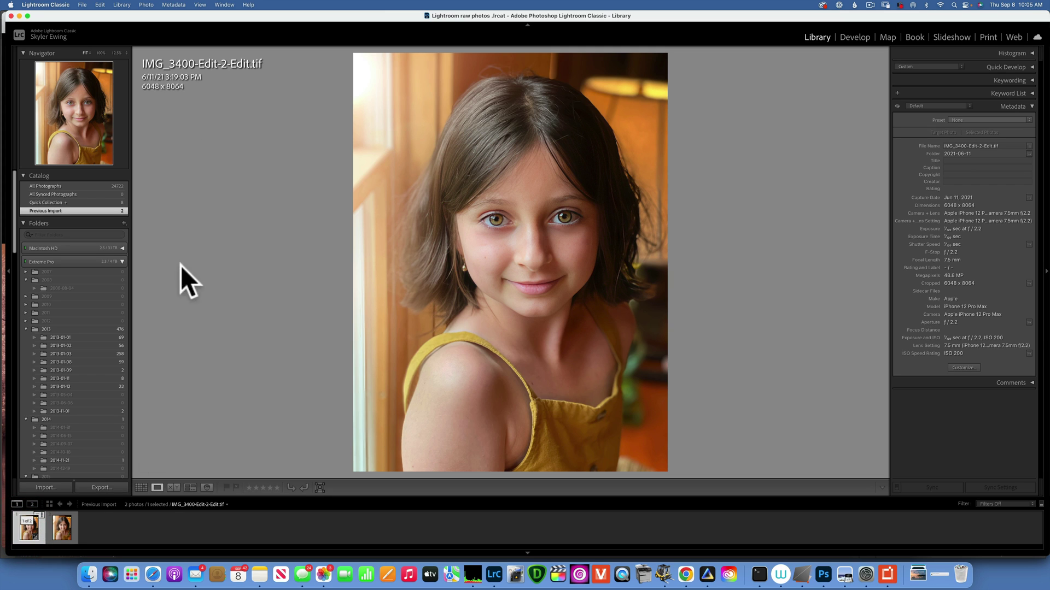
pyautogui.click(56, 538)
pyautogui.click(61, 527)
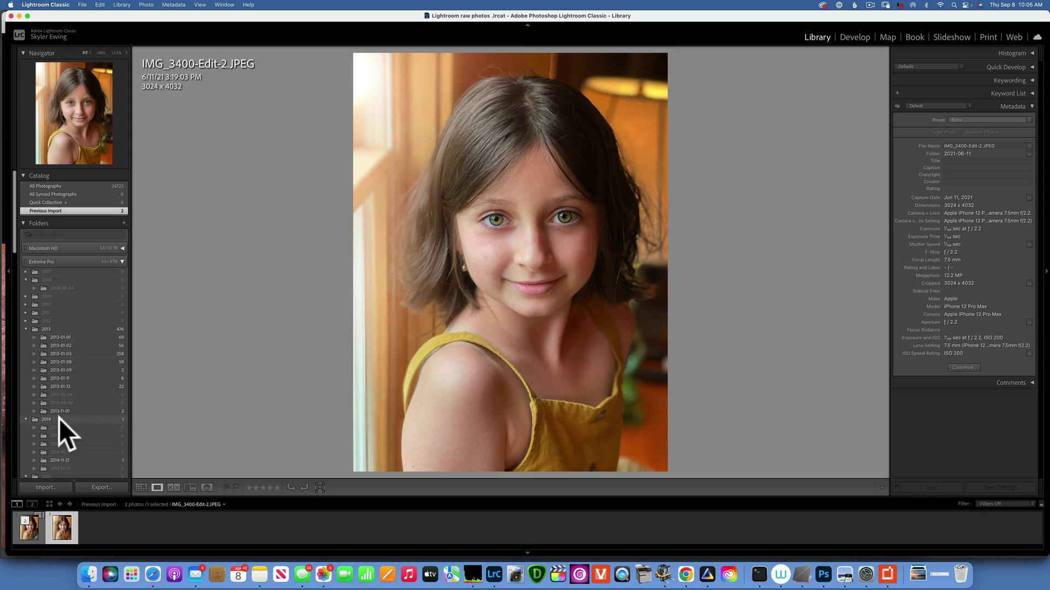
# Create a virtual copy of IMG_3400-Edit-2.JPEG and reselect the original photo
pyautogui.rightClick(64, 530)
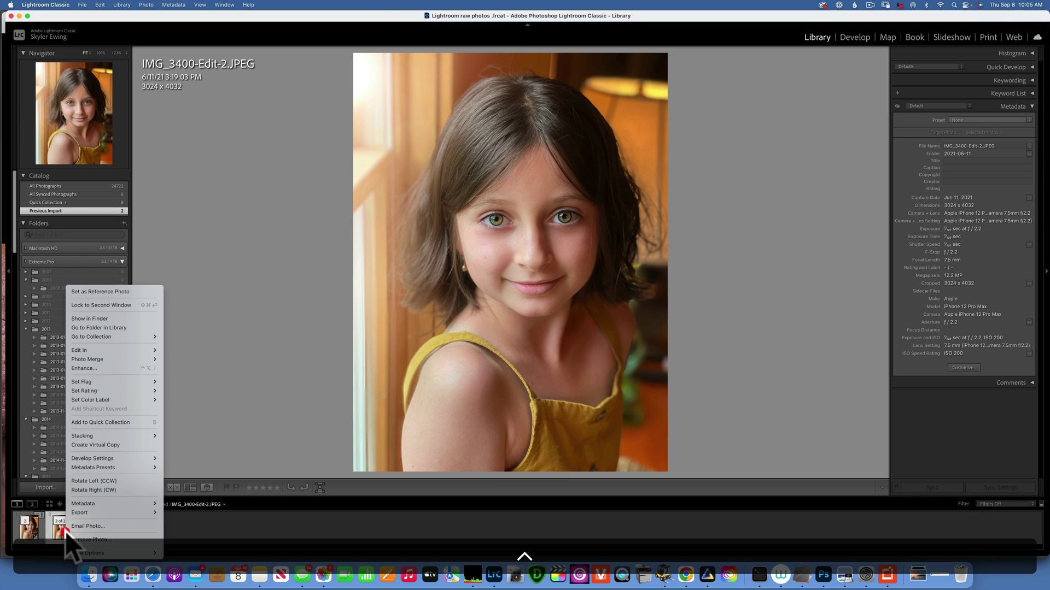
pyautogui.moveTo(93, 466)
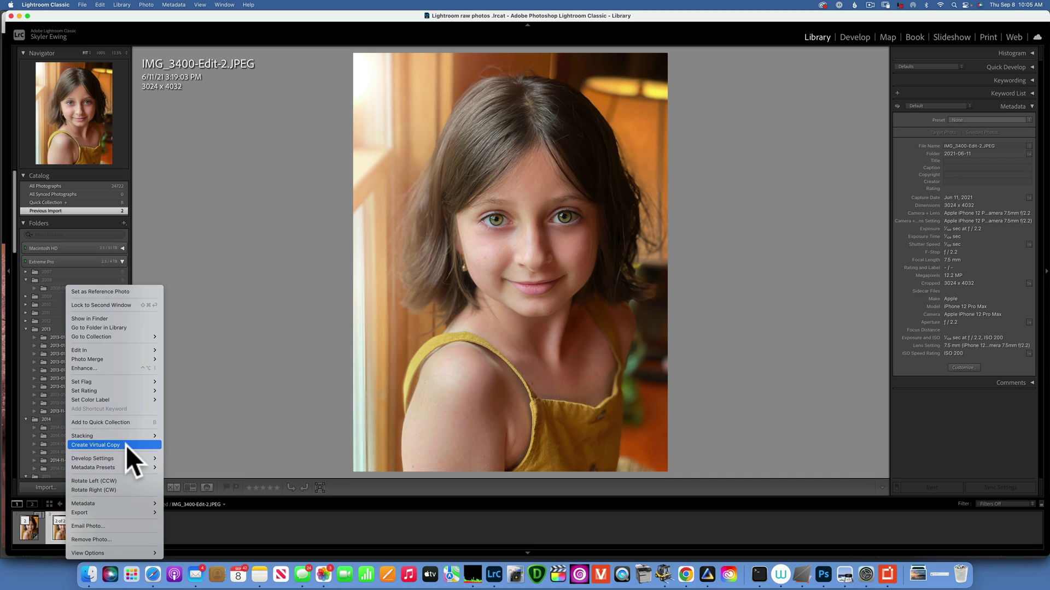
pyautogui.click(114, 445)
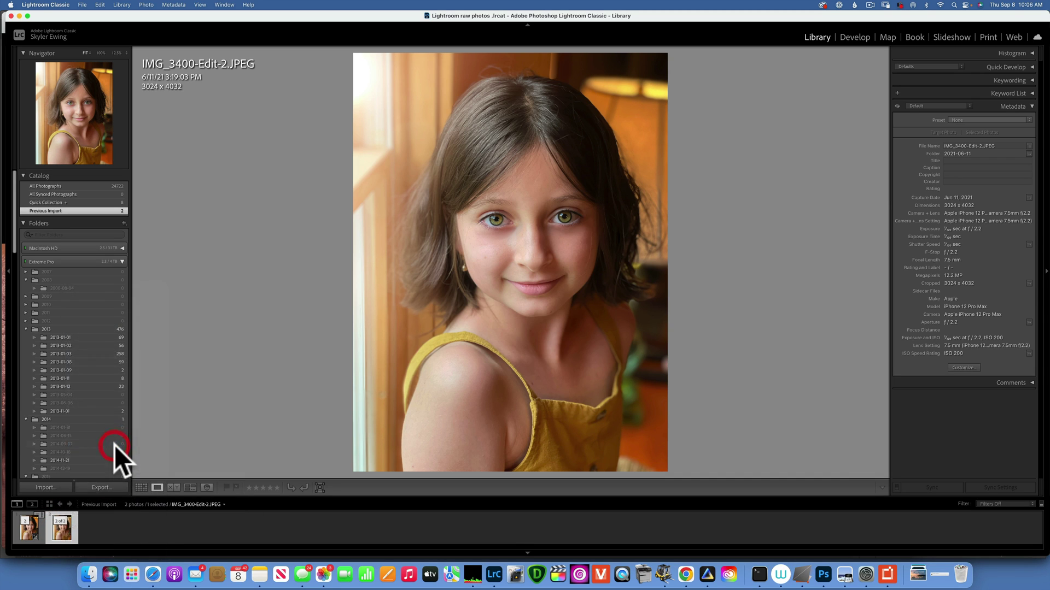
pyautogui.click(61, 527)
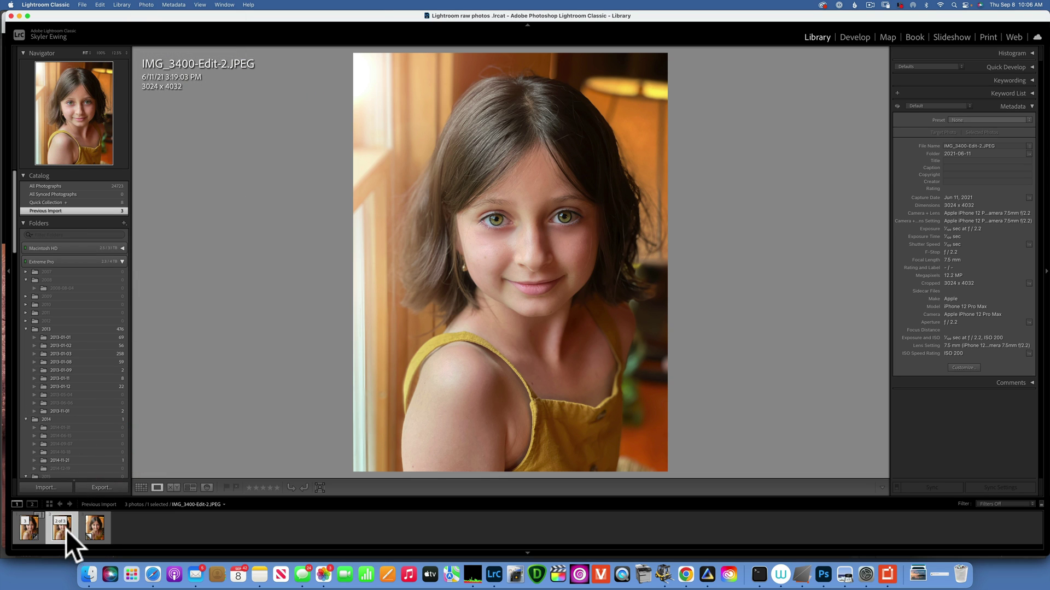
# Enhance the portrait with Super Resolution into a 6048×8064 DNG, then show IMG_3400-Edit-2-Edit.tif
pyautogui.click(147, 3)
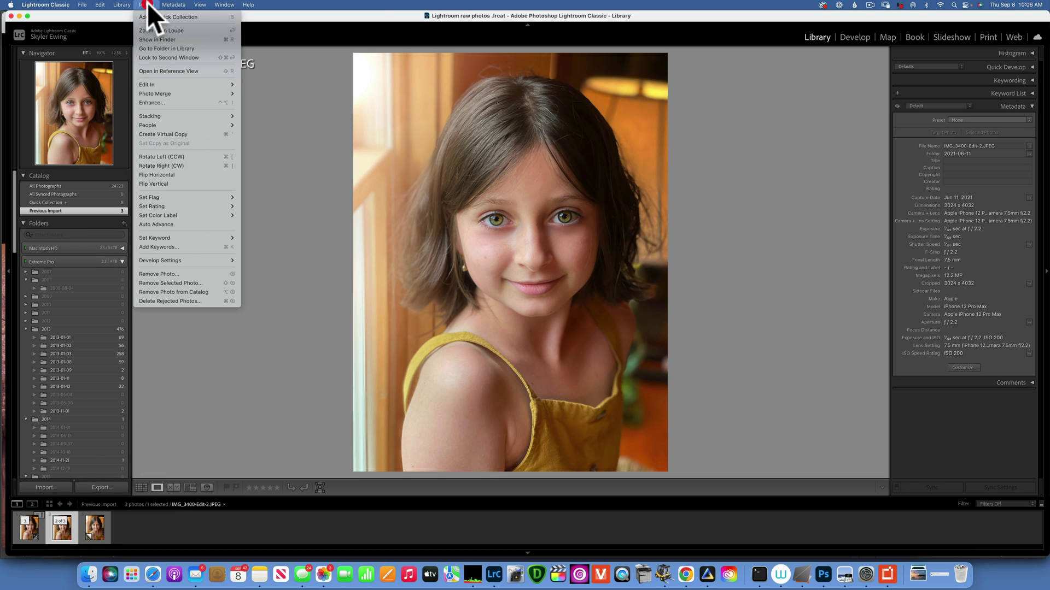
pyautogui.click(161, 102)
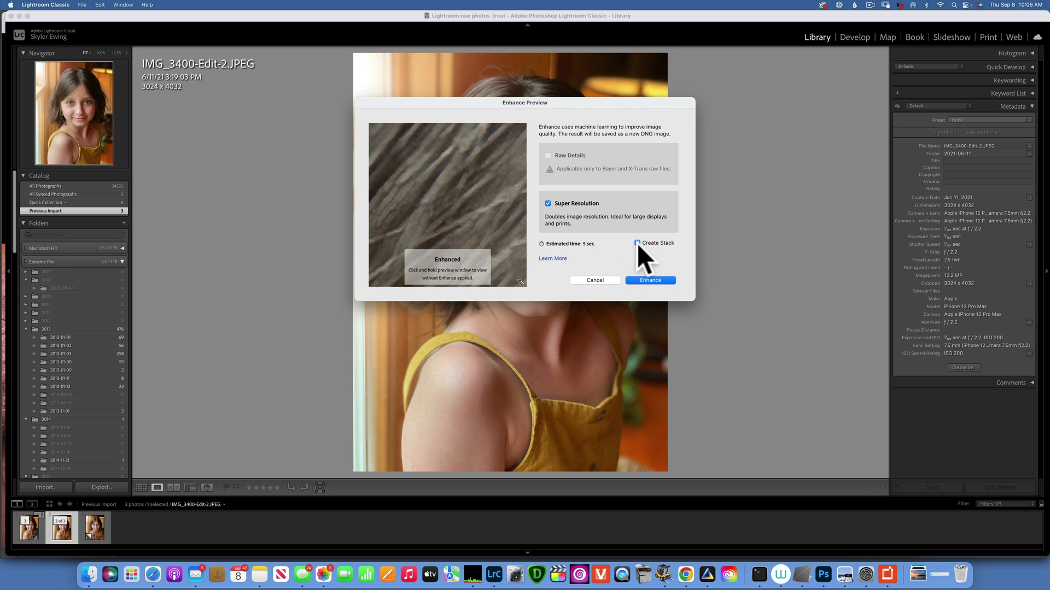
pyautogui.click(650, 280)
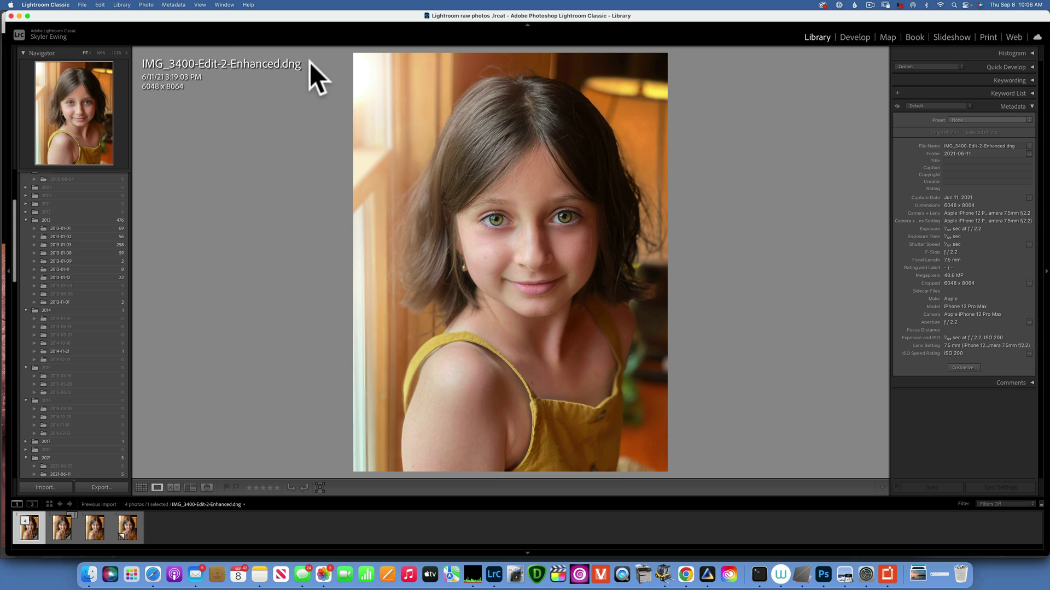
pyautogui.click(57, 533)
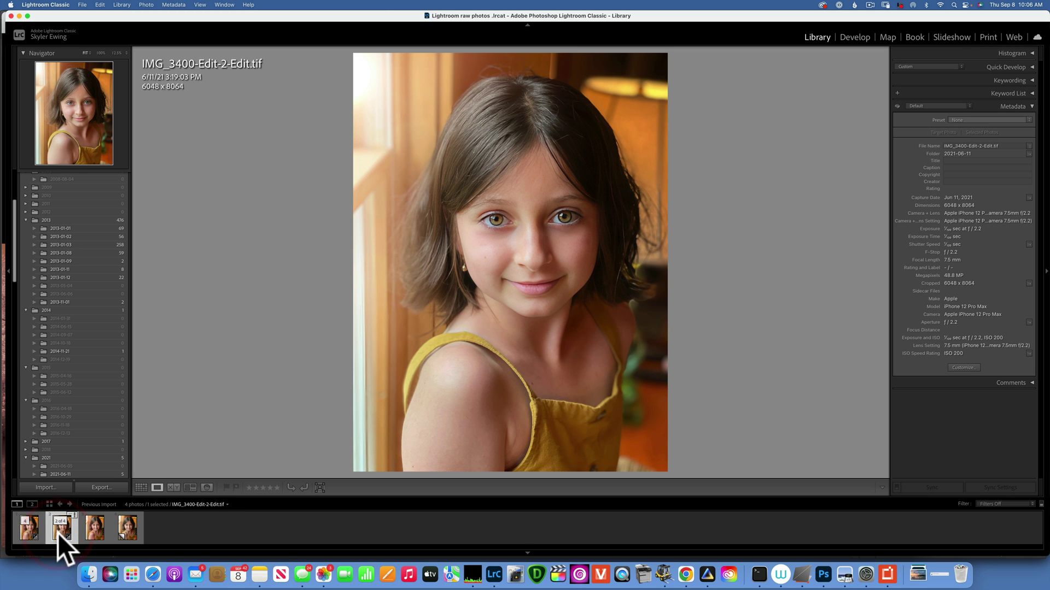
# Put the Gigapixel TIFF and Enhanced DNG side by side at 100% on the eyes and forehead
pyautogui.keyDown('super'); pyautogui.click(30, 529); pyautogui.keyUp('super')
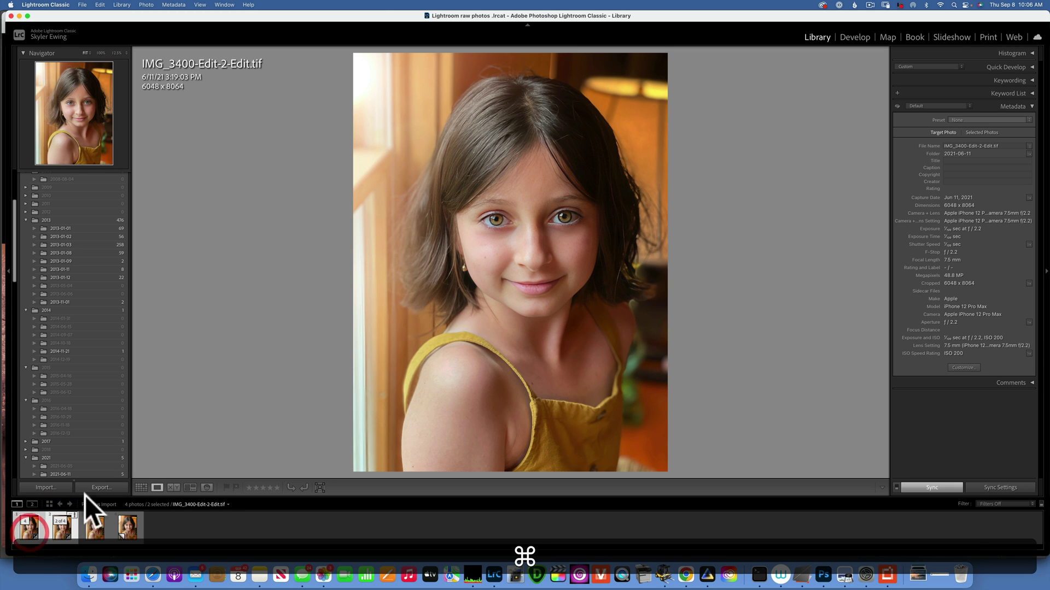
pyautogui.click(173, 488)
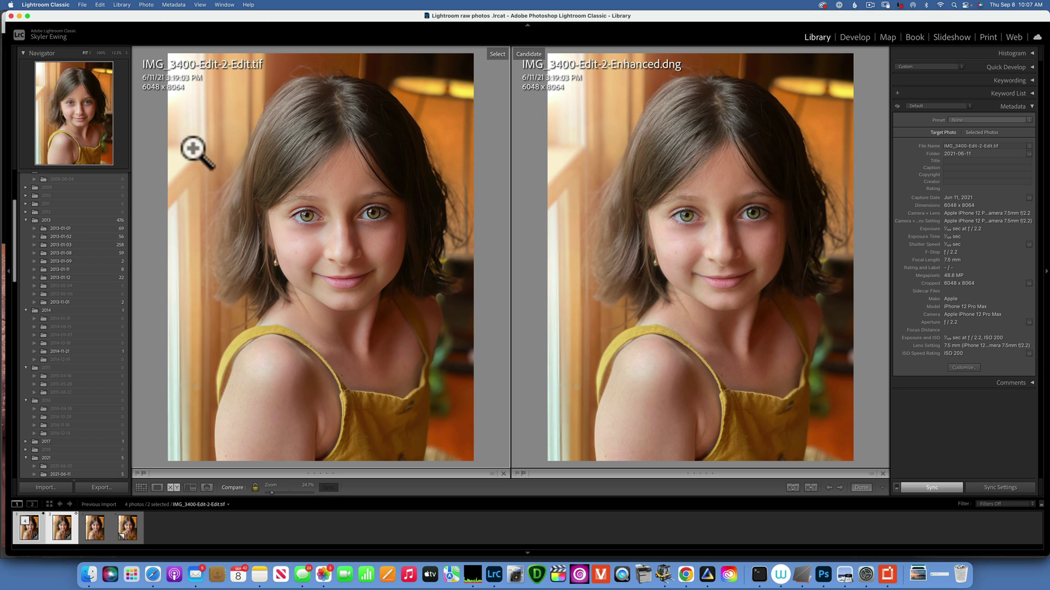
pyautogui.click(99, 52)
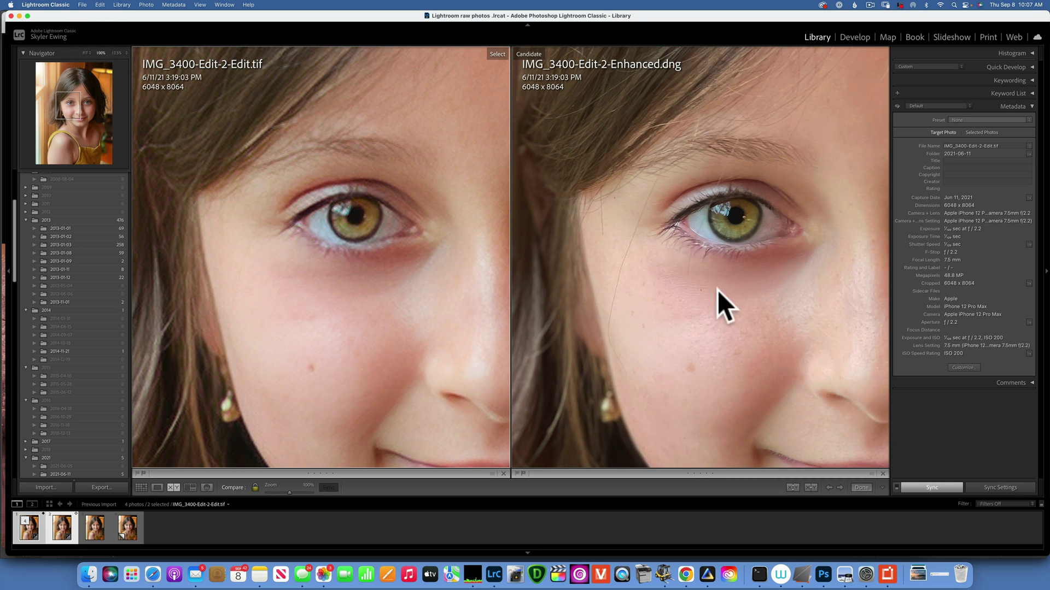
pyautogui.moveTo(718, 290); pyautogui.dragTo(651, 325)
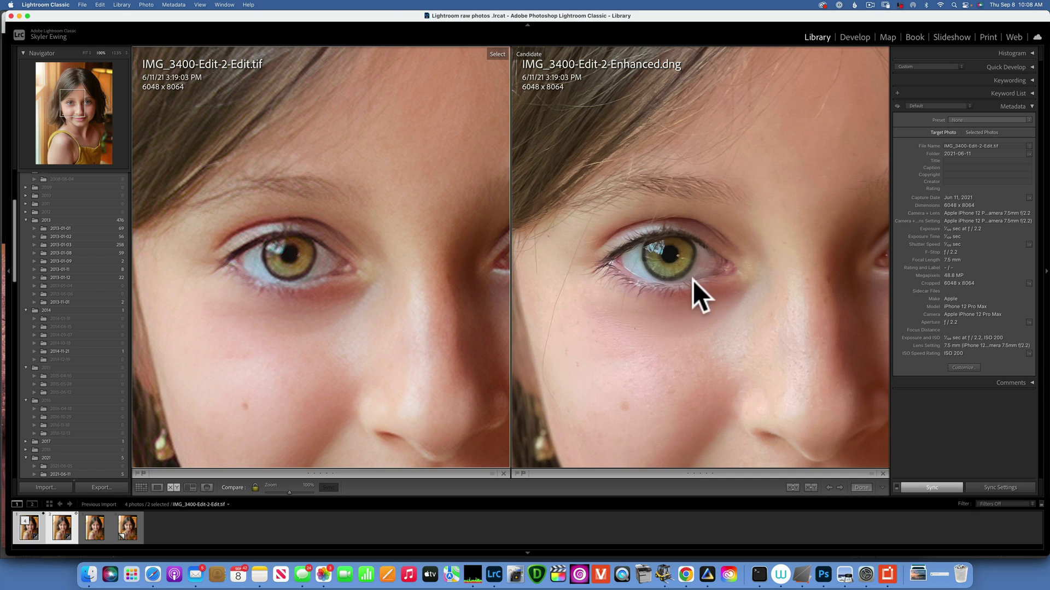
# Pan both upscales across the mouth, chin, eyes and nose to compare detail
pyautogui.click(727, 334)
pyautogui.click(565, 164)
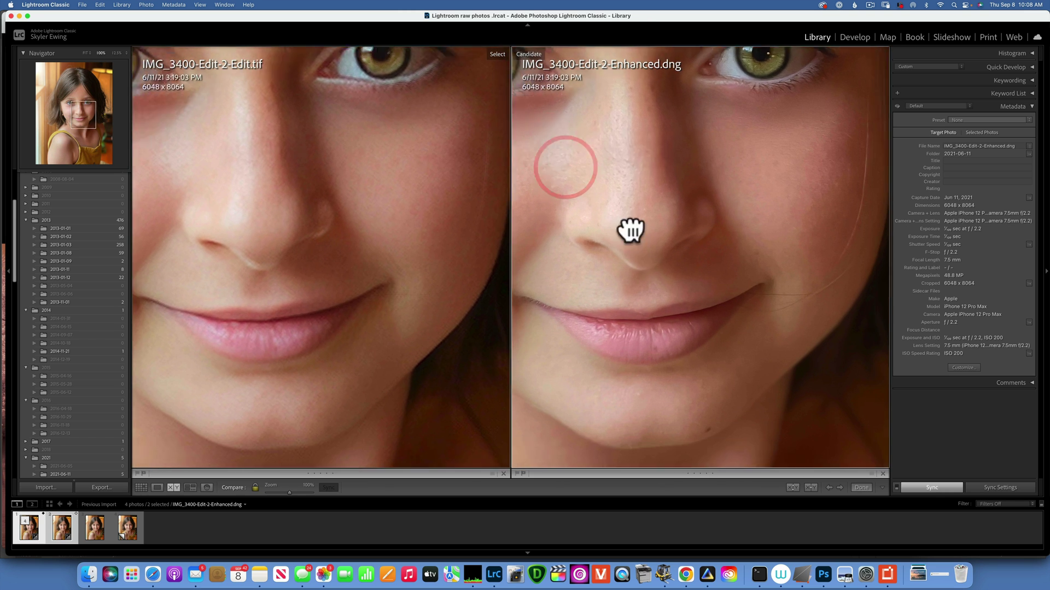
pyautogui.moveTo(605, 145); pyautogui.dragTo(712, 225)
pyautogui.moveTo(623, 248); pyautogui.dragTo(773, 522)
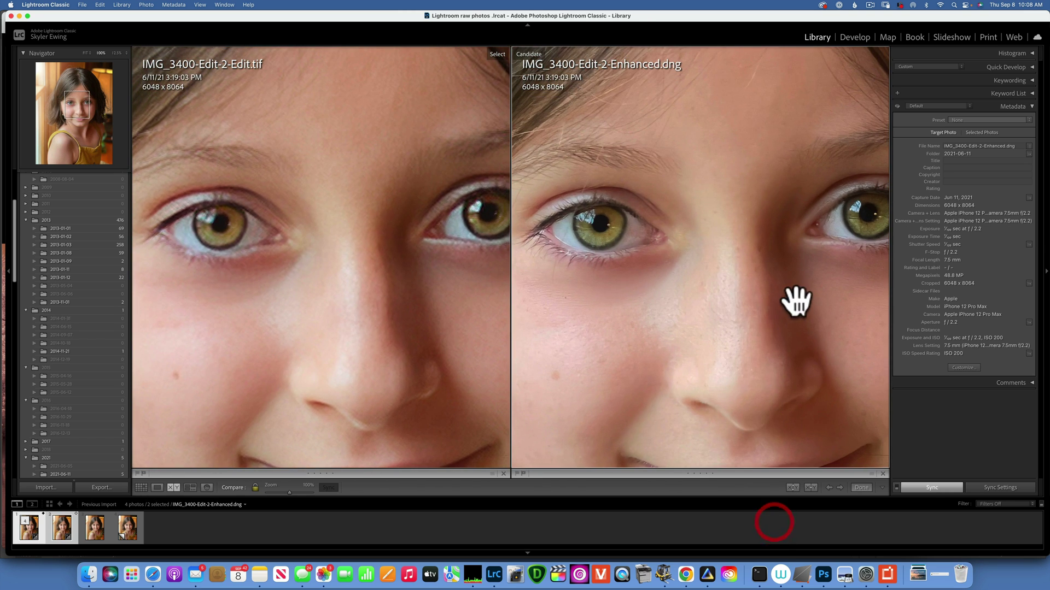
pyautogui.moveTo(794, 300); pyautogui.dragTo(1044, 305)
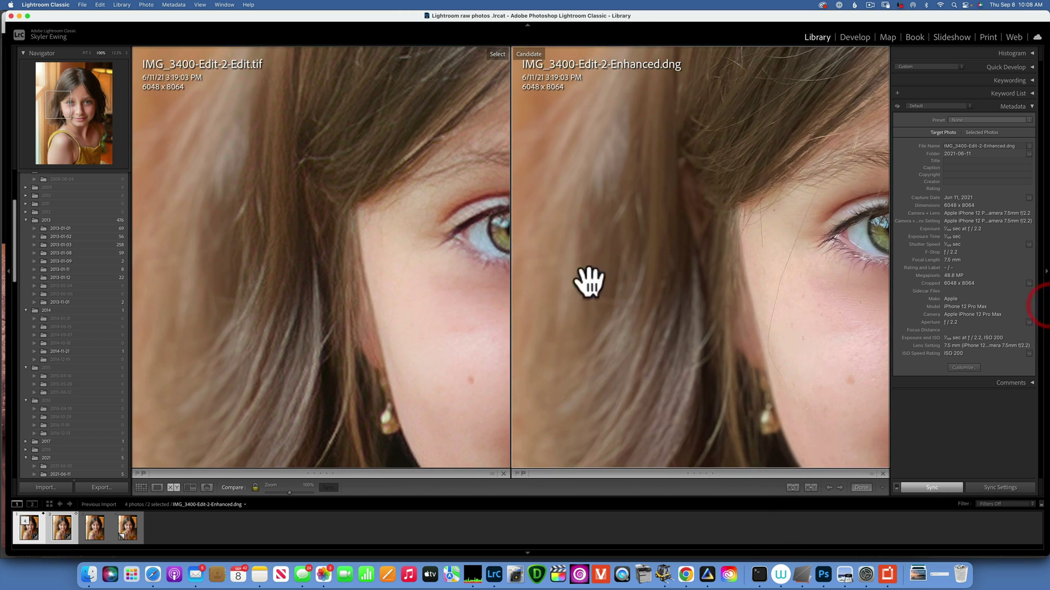
pyautogui.moveTo(750, 240); pyautogui.dragTo(505, 296)
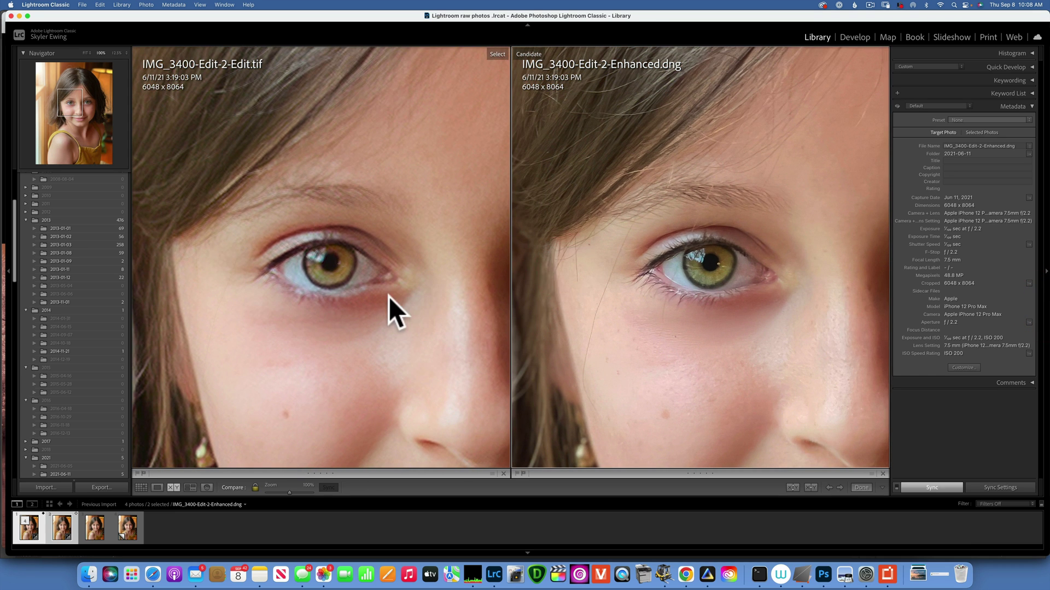
pyautogui.moveTo(394, 309); pyautogui.dragTo(349, 197)
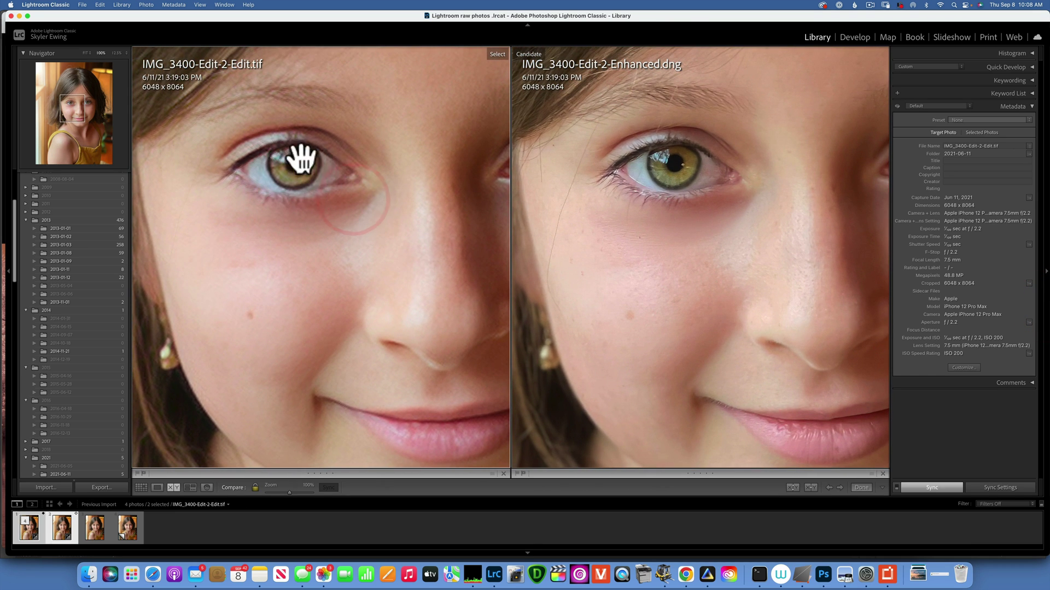
pyautogui.moveTo(297, 171); pyautogui.dragTo(325, 207)
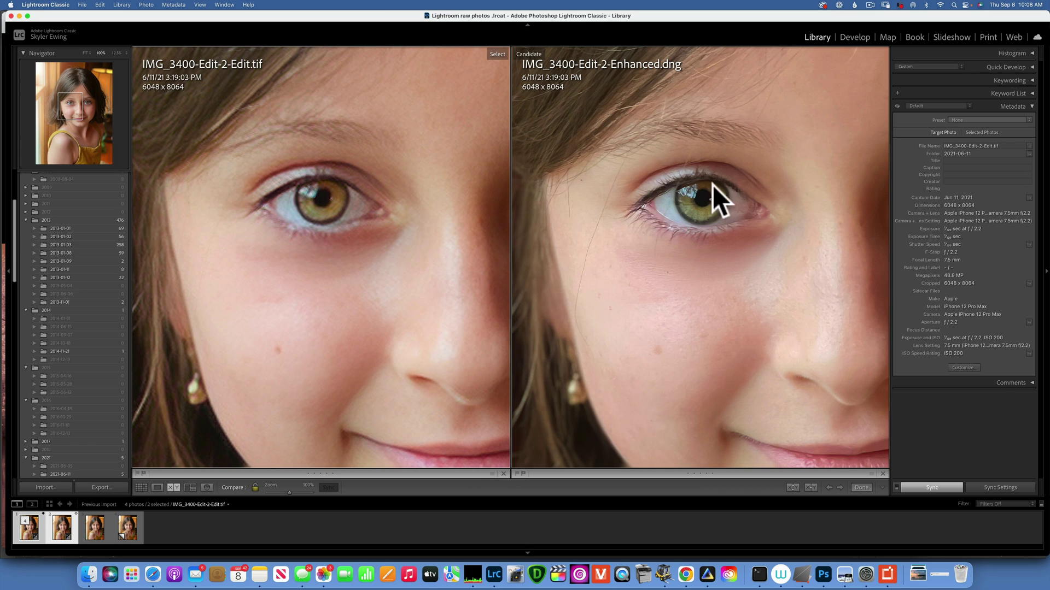
pyautogui.moveTo(713, 199); pyautogui.dragTo(680, 195)
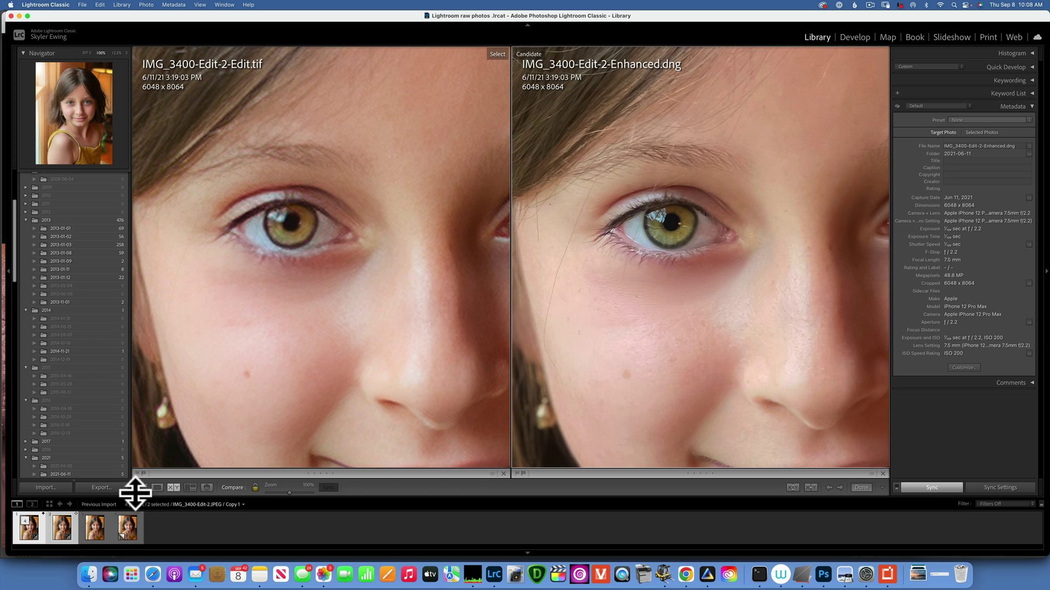
# In Loupe view, flip between the TIFF and the Enhanced DNG, ending on the whole DNG fitted
pyautogui.click(158, 487)
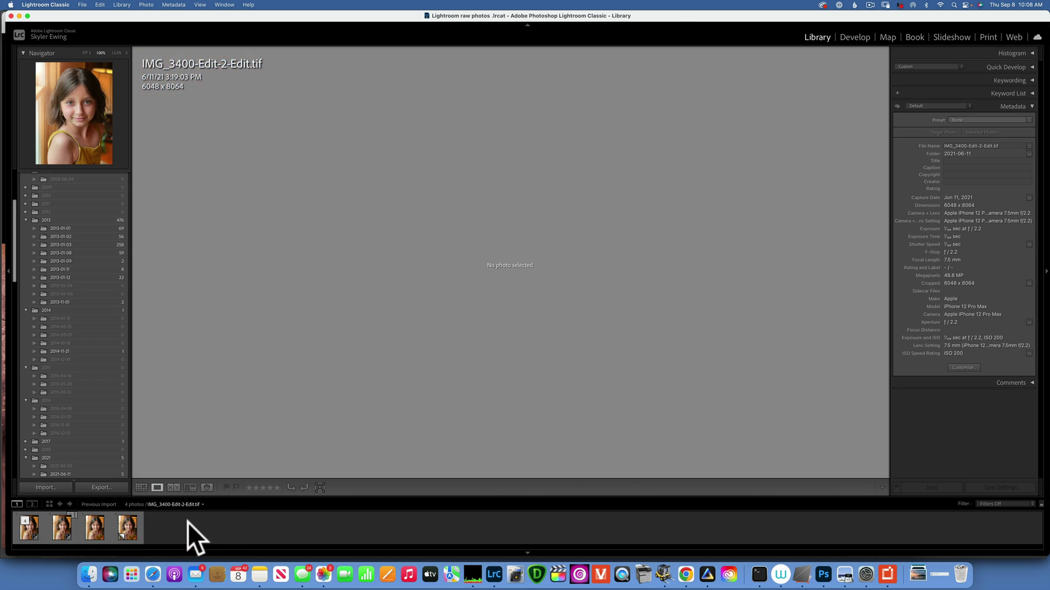
pyautogui.click(188, 523)
pyautogui.click(58, 529)
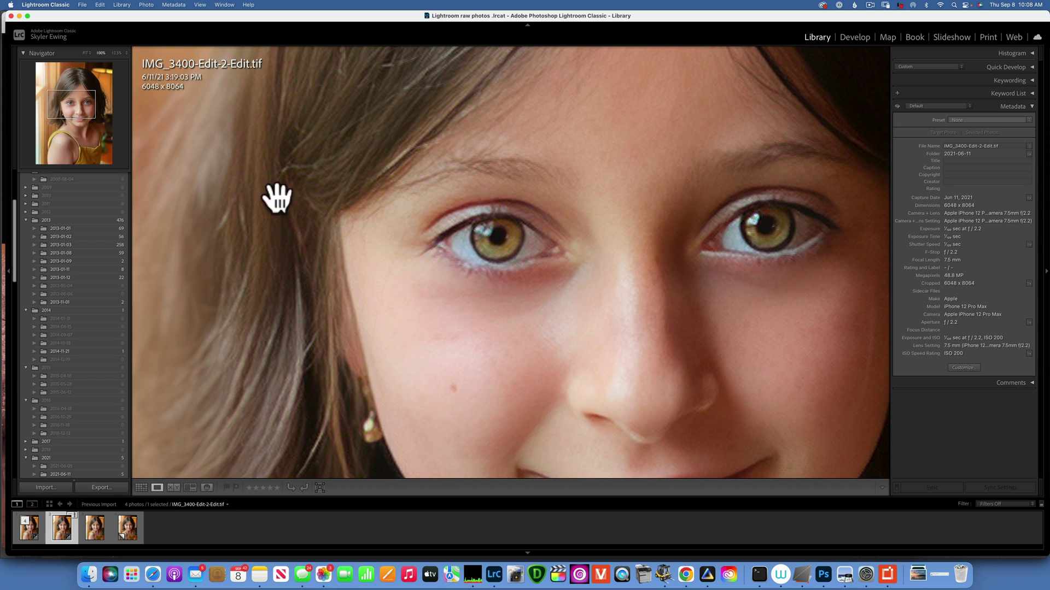
pyautogui.click(25, 528)
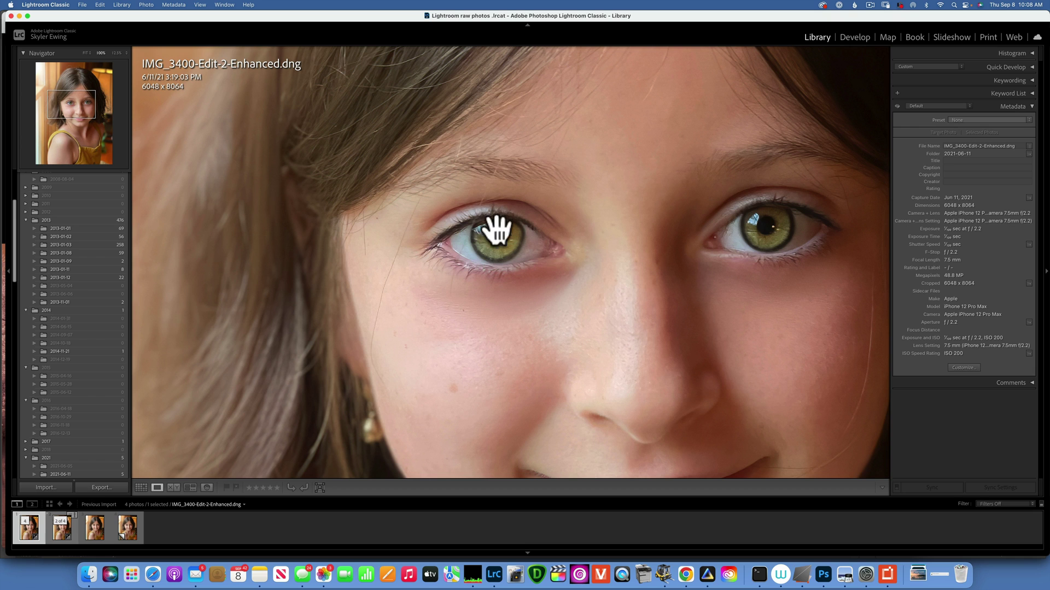
pyautogui.click(85, 52)
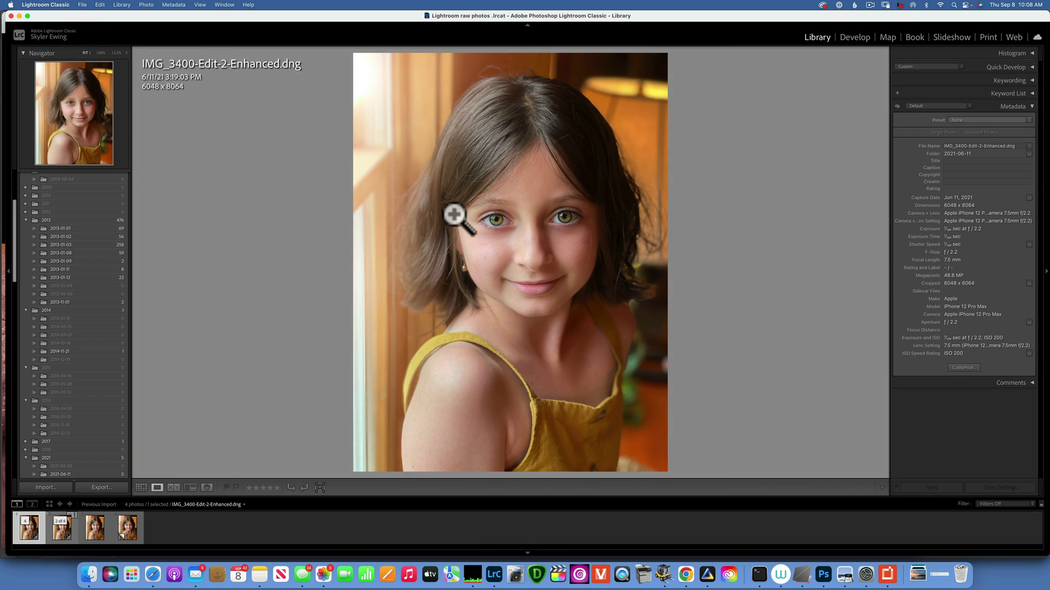